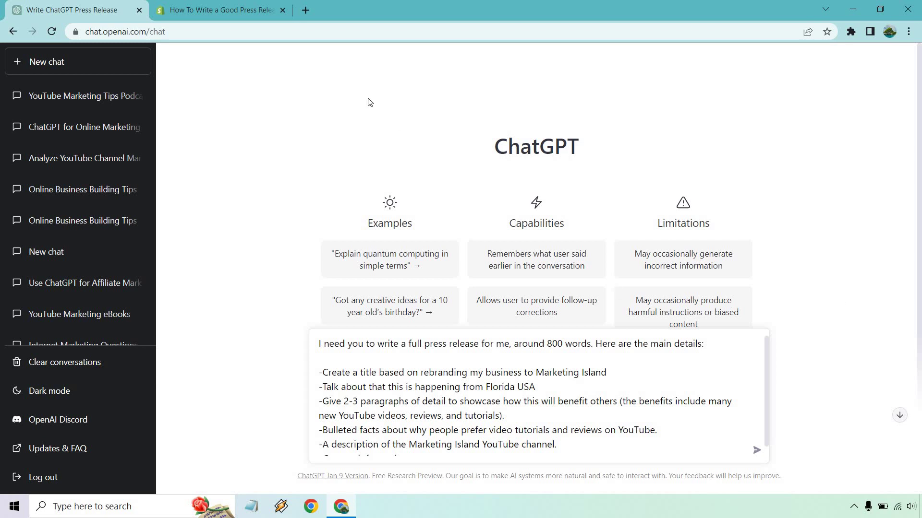
- View the Shopify guide's seven-part sample press release format and its Bulletproof Coffee Cold Brew example
left_click(240, 9)
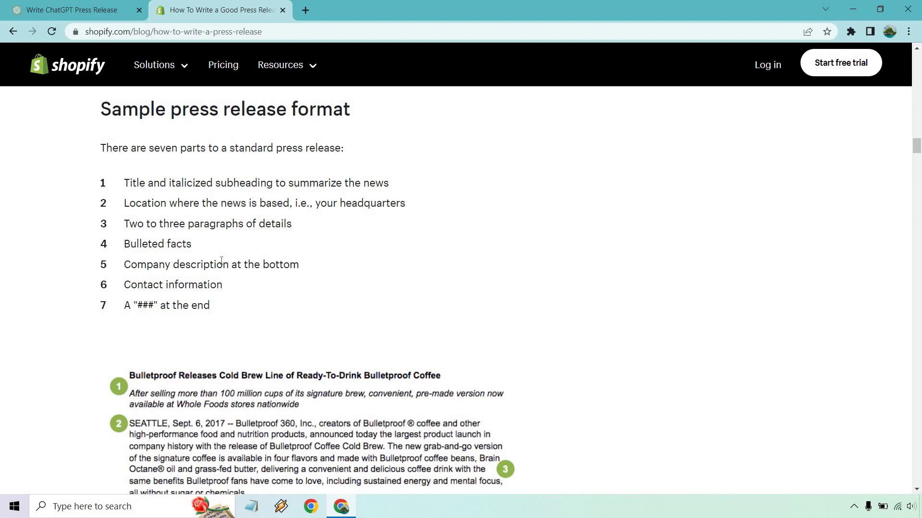
scroll(232, 243, "down", 4)
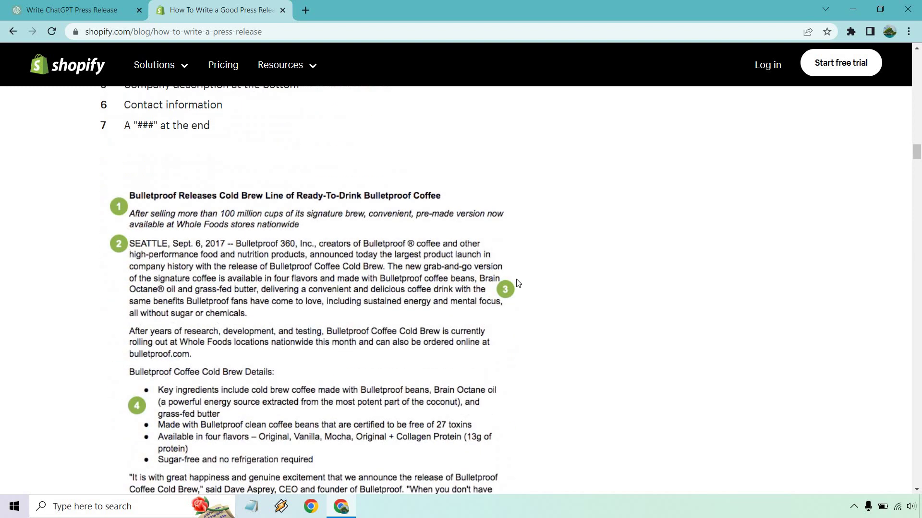
scroll(518, 283, "down", 5)
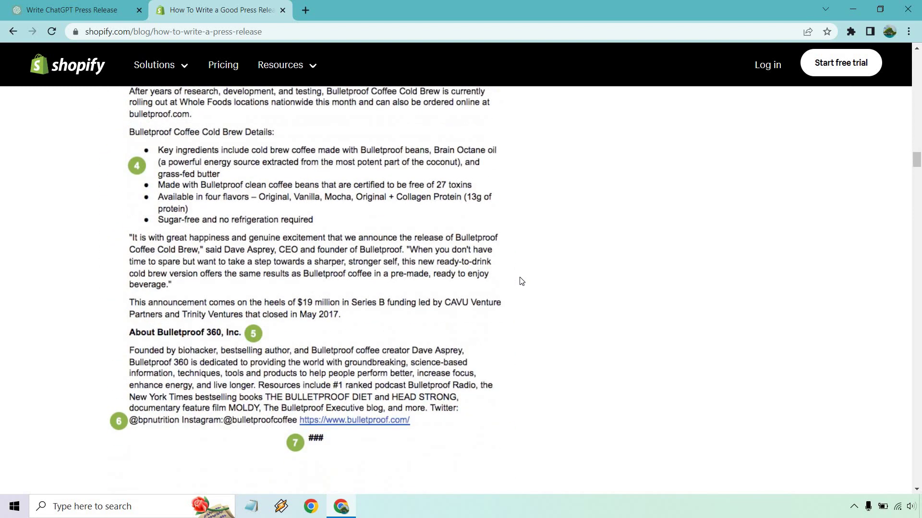
scroll(523, 286, "up", 3)
scroll(526, 291, "up", 7)
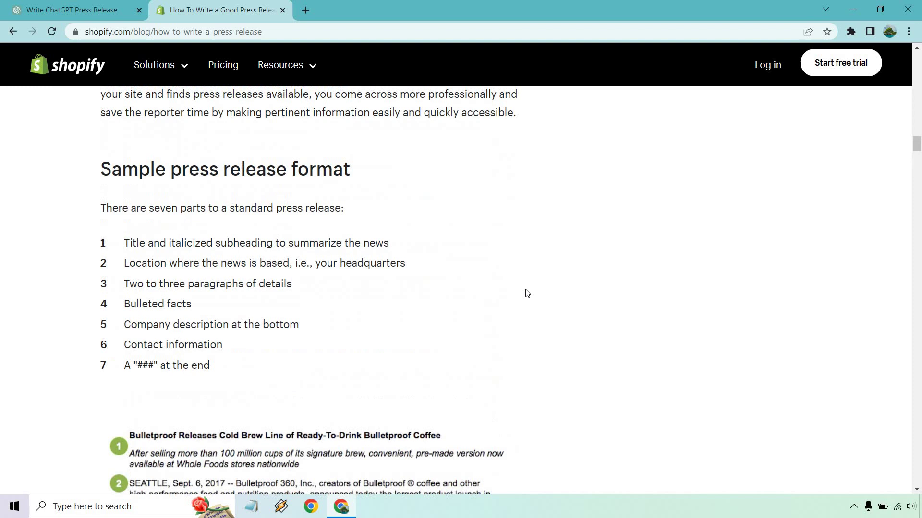
scroll(527, 293, "down", 1)
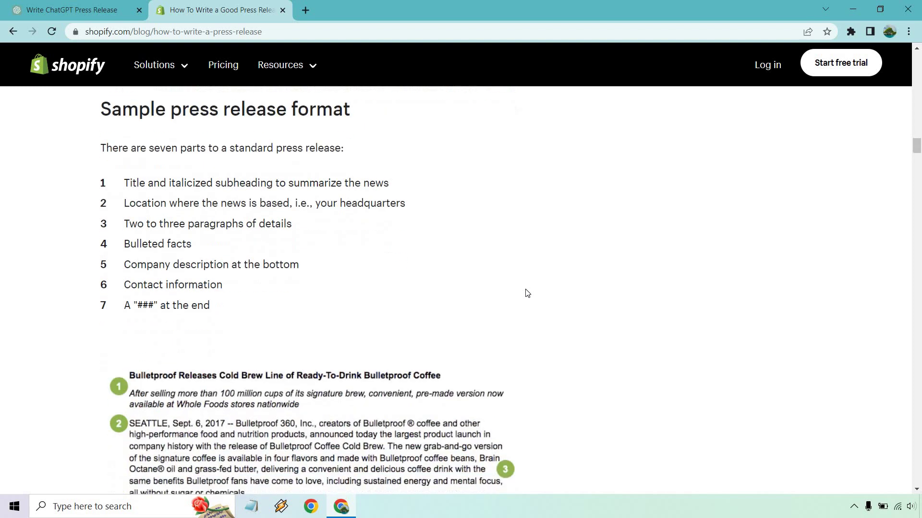
- Review the drafted 800-word Marketing Island rebrand prompt, down to its title and tutorials lines
left_click(72, 10)
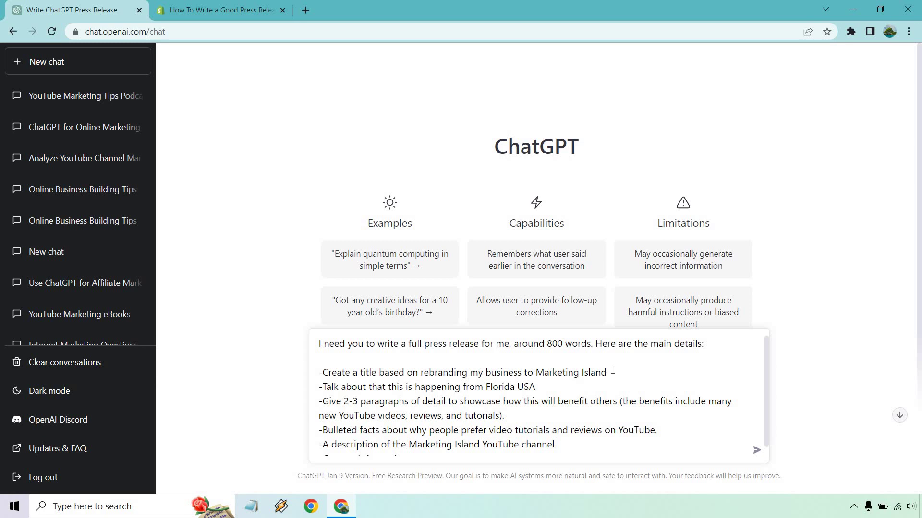
scroll(613, 370, "down", 1)
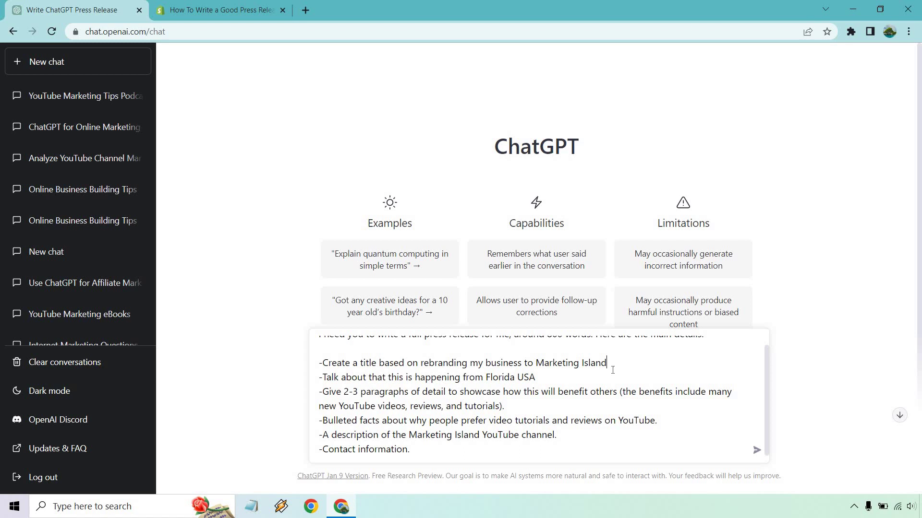
left_click(606, 369)
left_click(554, 404)
- Send the prompt and review the generated release headed '[Business Name] Rebrands to Marketing Island'
left_click(757, 450)
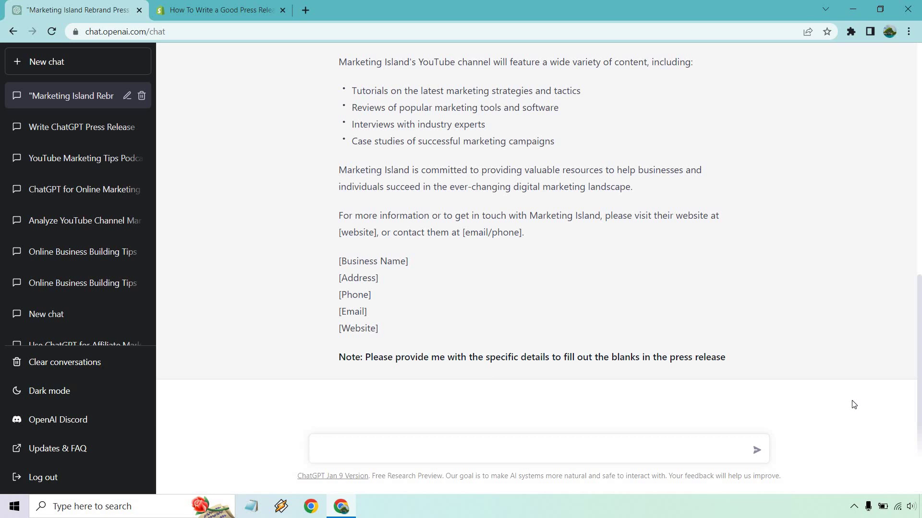
scroll(800, 283, "up", 7)
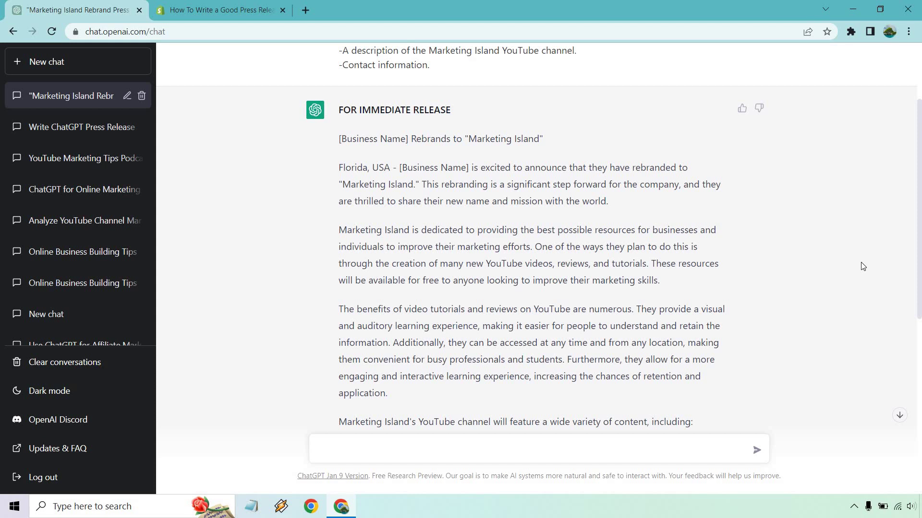
scroll(863, 264, "down", 1)
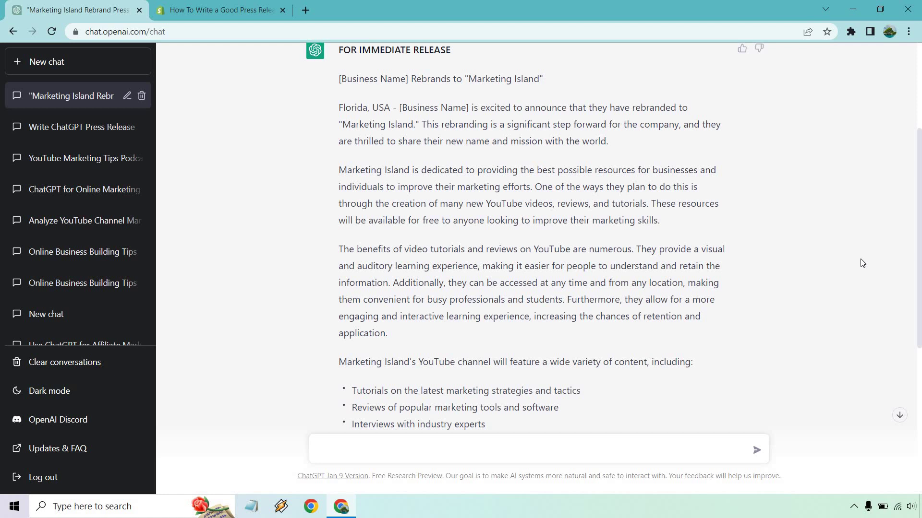
scroll(848, 248, "down", 4)
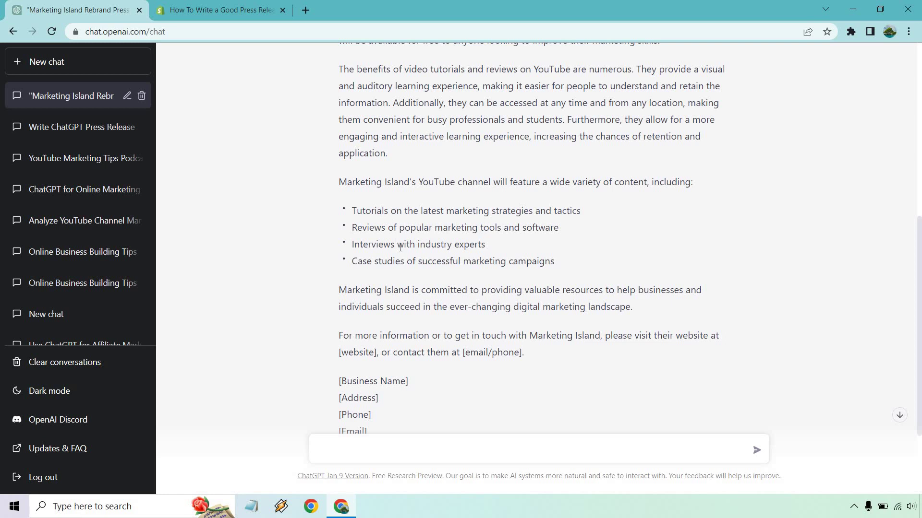
scroll(768, 267, "down", 1)
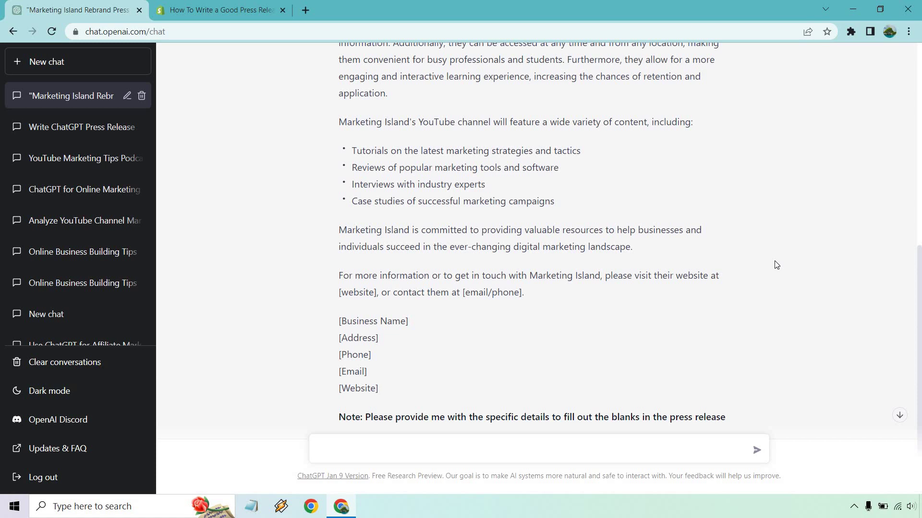
scroll(575, 255, "down", 1)
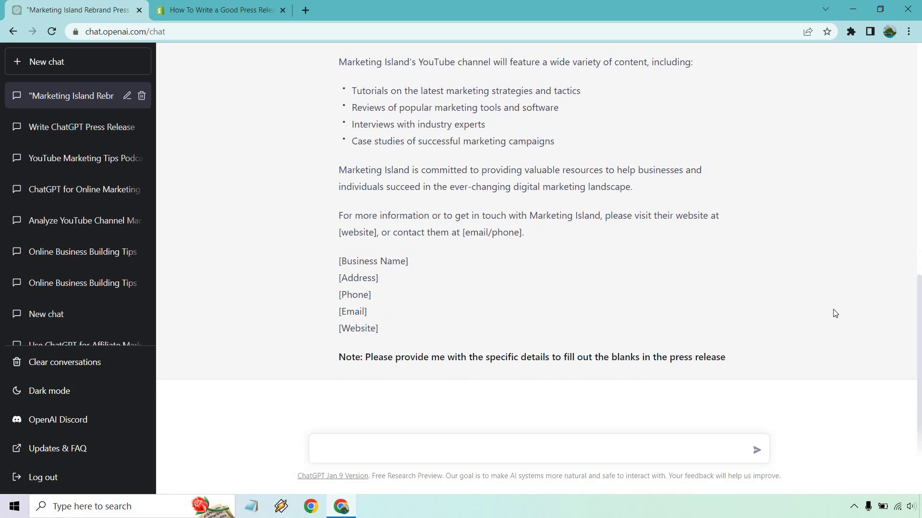
scroll(833, 314, "up", 8)
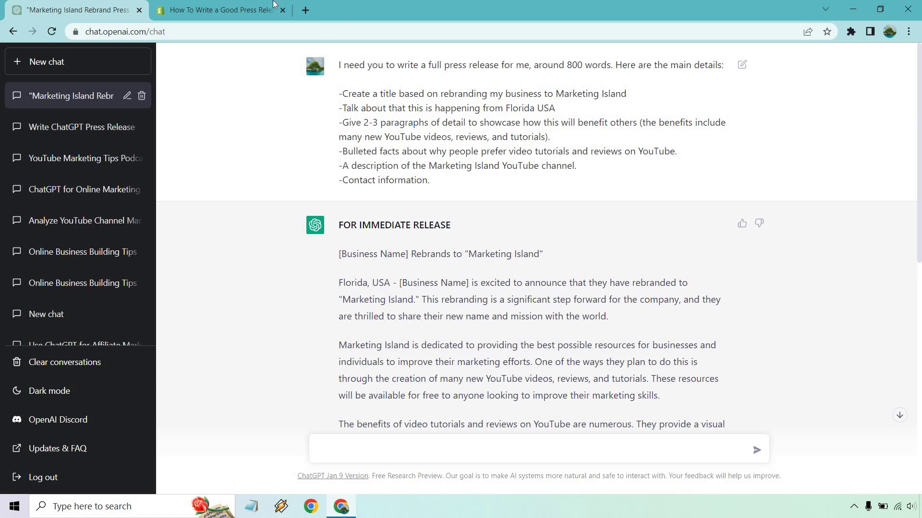
- Find the Shopify article's newsworthy-announcements list, which includes rebranding your business
left_click(274, 7)
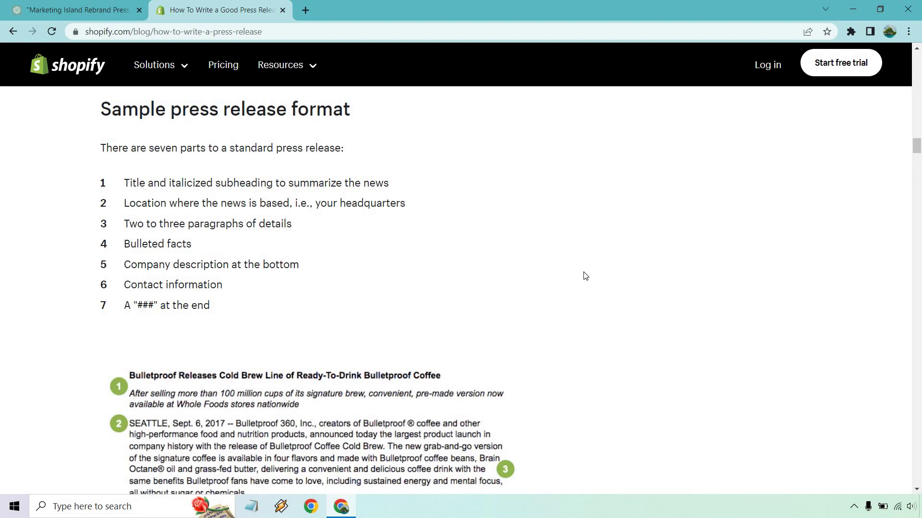
scroll(598, 306, "up", 10)
scroll(601, 307, "up", 4)
scroll(600, 307, "up", 2)
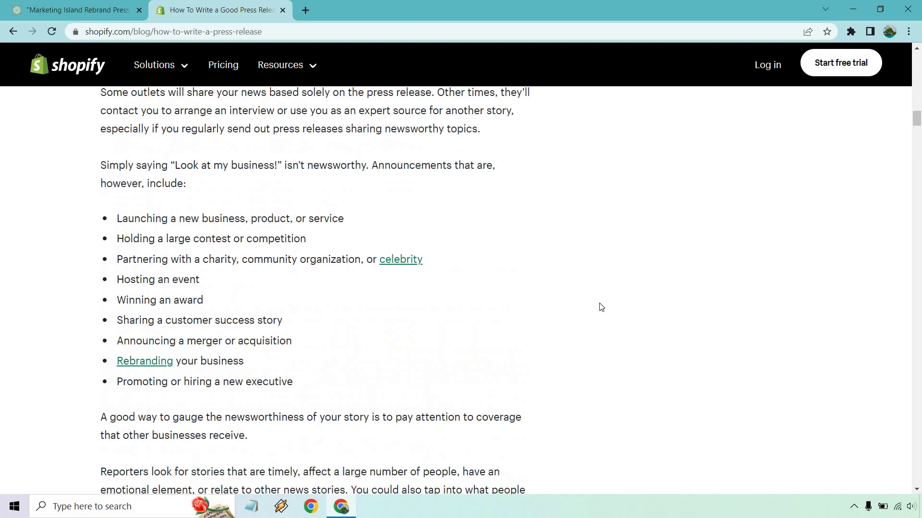
scroll(590, 284, "down", 1)
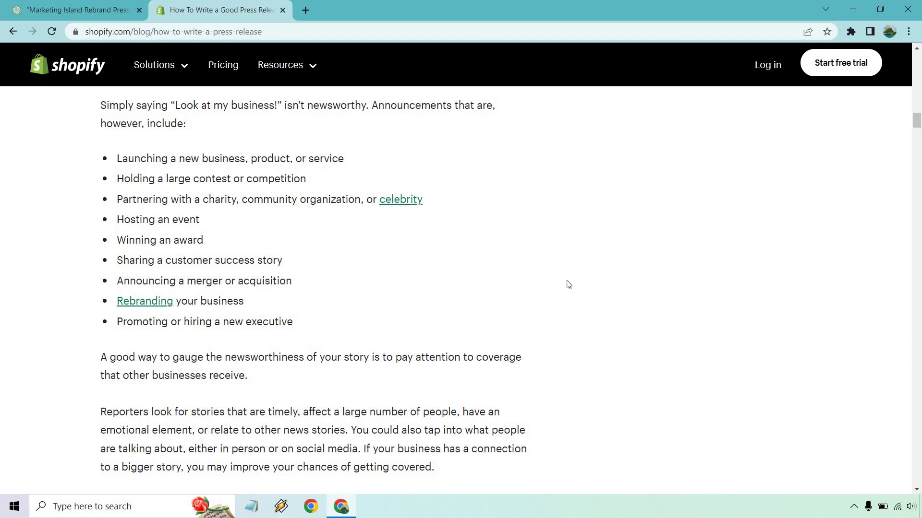
- Highlight the prompt's bulleted-facts-to-contact section and its Marketing Island title request
left_click(75, 9)
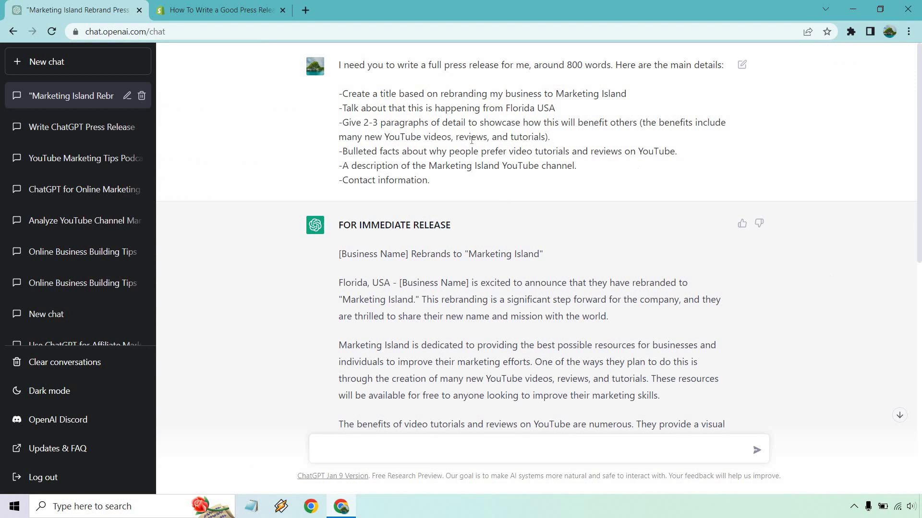
left_click_drag(430, 181, 339, 101)
left_click(442, 166)
left_click_drag(632, 94, 349, 93)
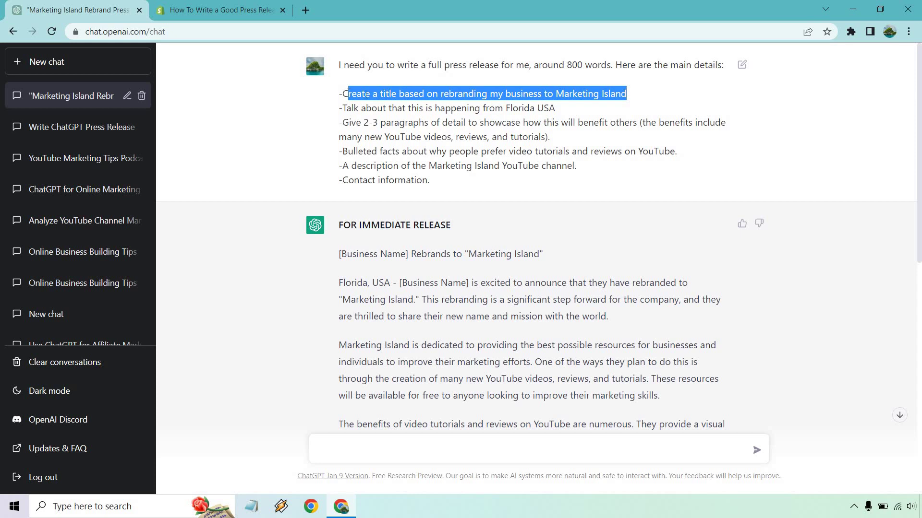
left_click(394, 107)
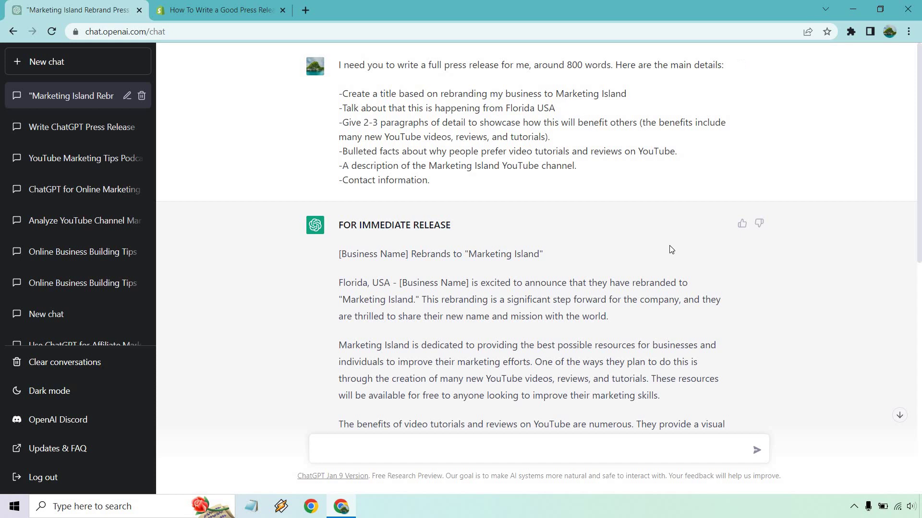
- Scroll through the generated FOR IMMEDIATE RELEASE press release to compare it with the prompt
scroll(670, 247, "down", 8)
scroll(670, 263, "up", 7)
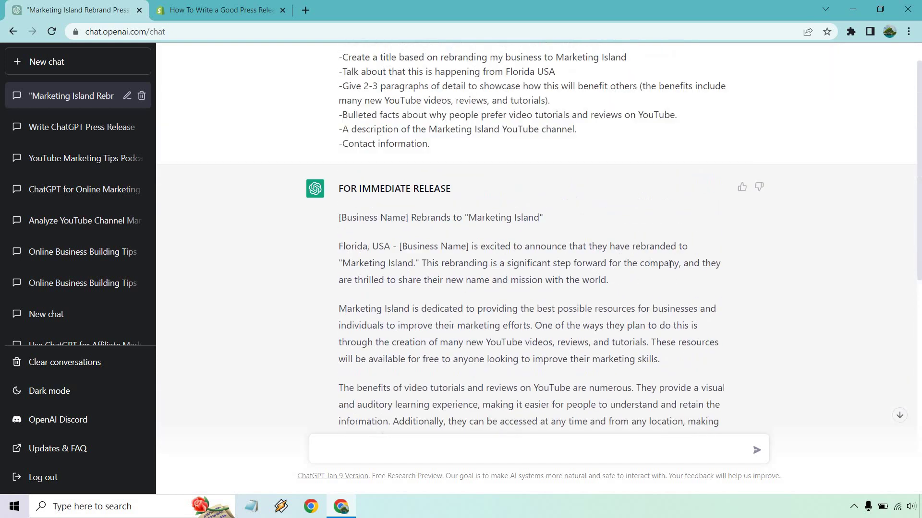
scroll(670, 267, "up", 1)
scroll(576, 297, "down", 6)
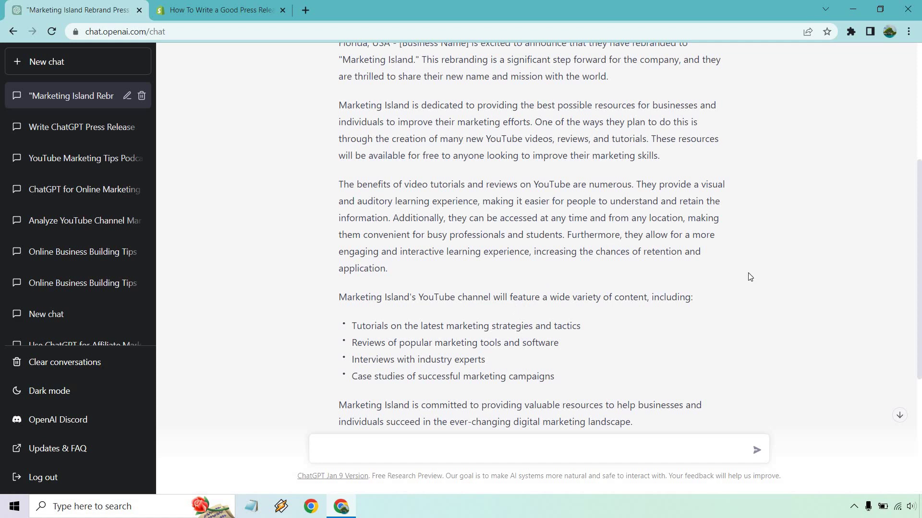
scroll(758, 282, "up", 5)
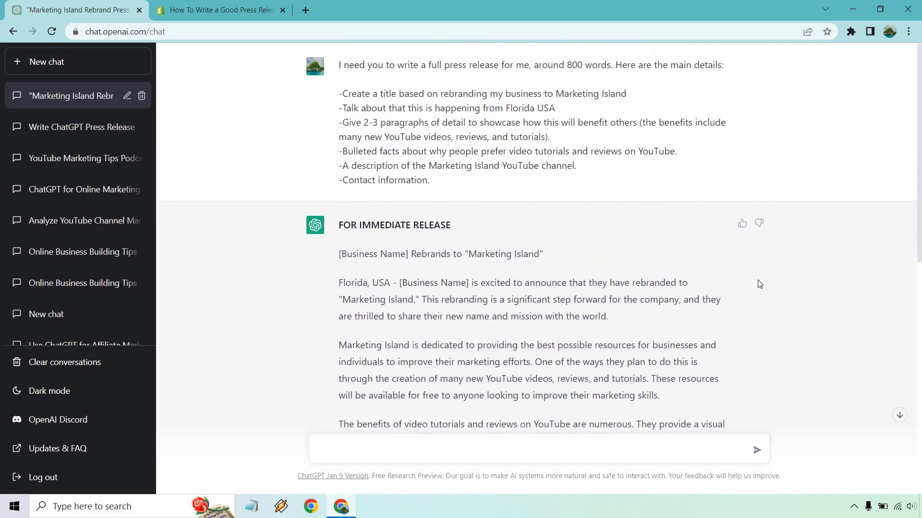